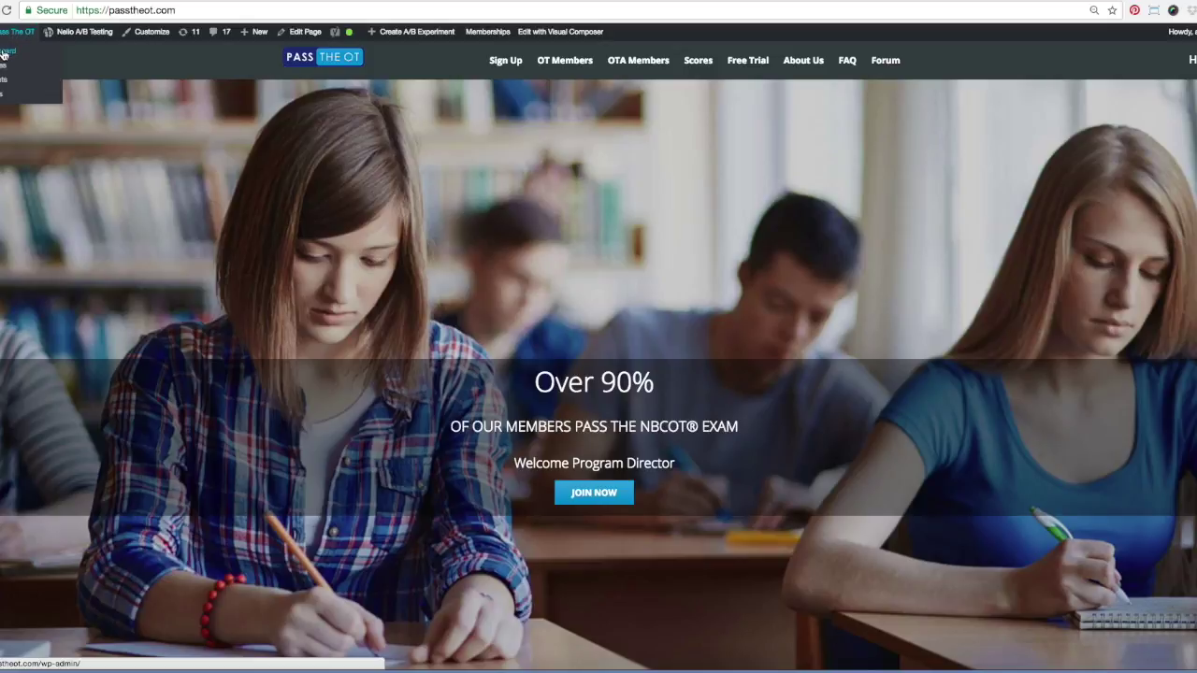
Go from the front page to the admin dashboard, then the 'Search for a question by module' page
{"action": "left_click", "coordinate": [4, 52]}
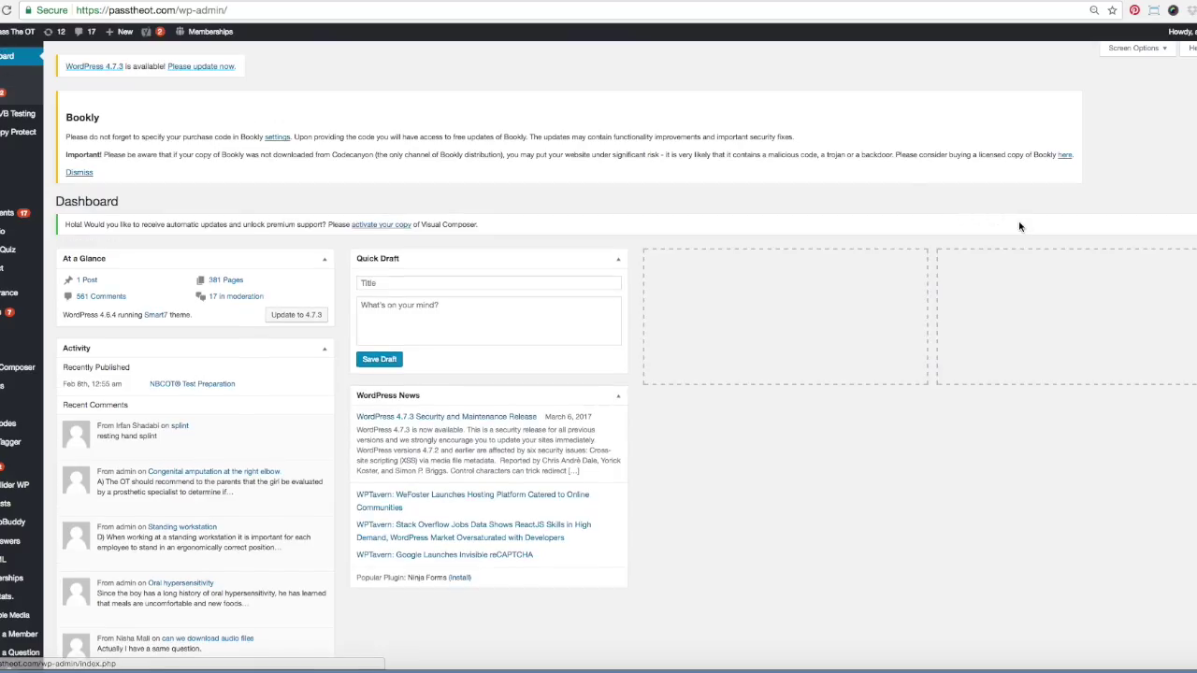
{"action": "scroll", "coordinate": [599, 355], "scroll_direction": "down", "scroll_amount": 2}
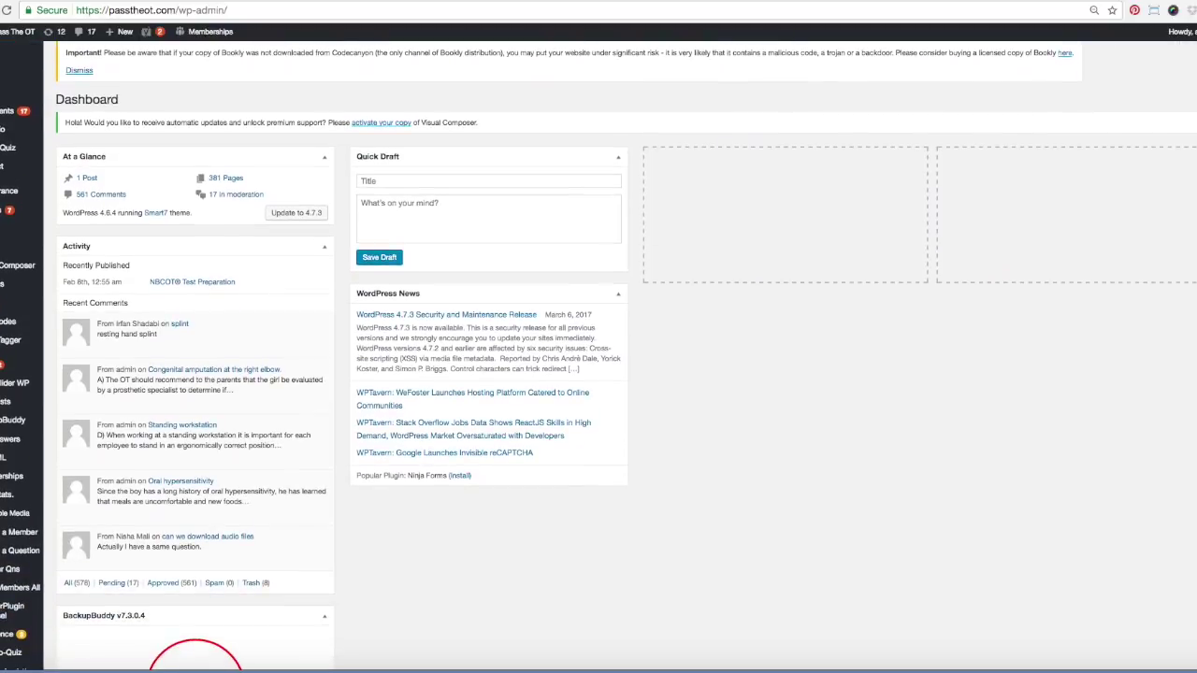
{"action": "scroll", "coordinate": [599, 355], "scroll_direction": "down", "scroll_amount": 3}
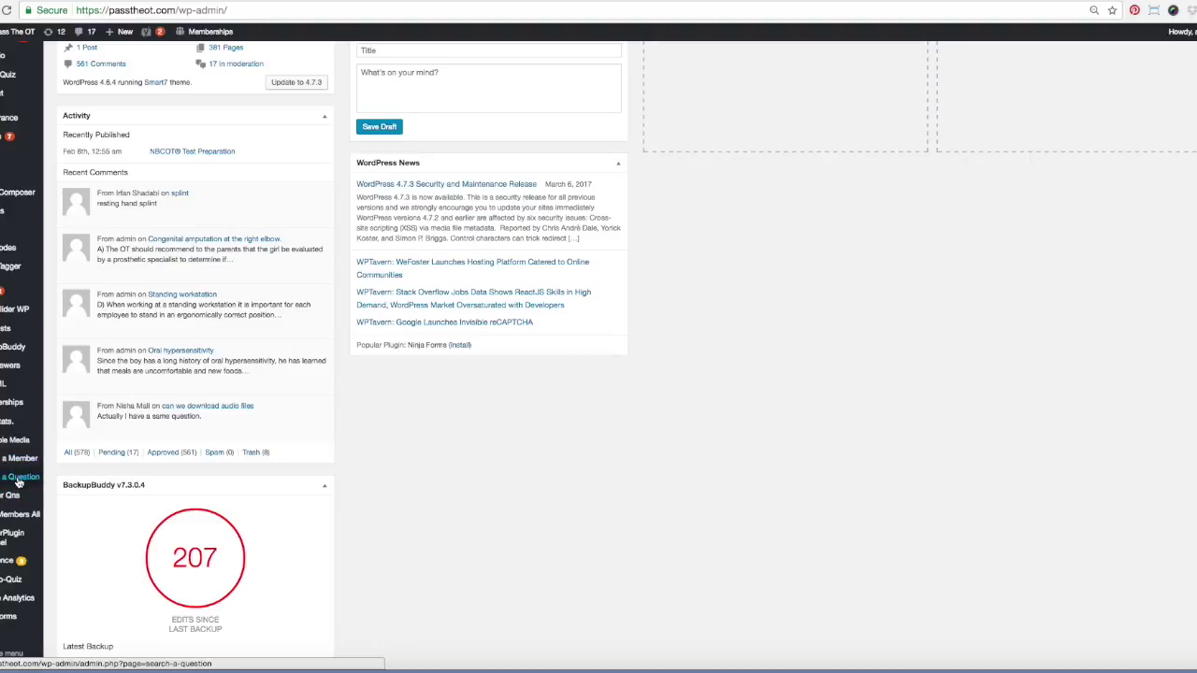
{"action": "left_click", "coordinate": [19, 483]}
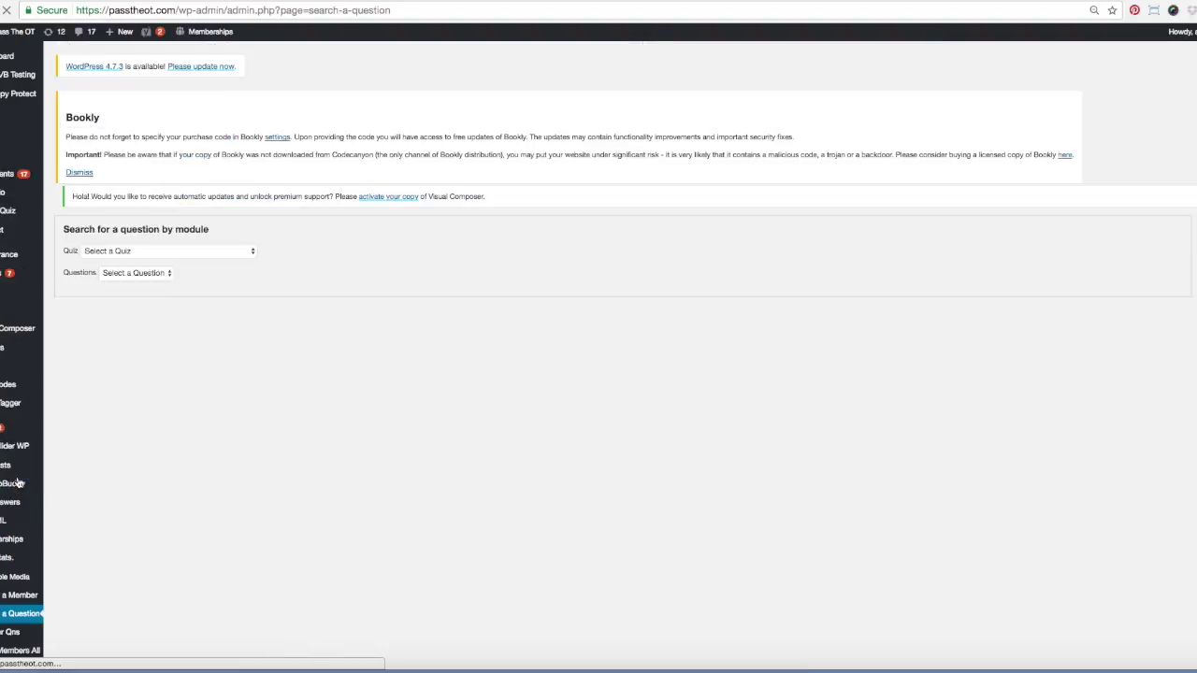
Select the Module 1 OT (2) quiz and search its questions for 'An OTR'
{"action": "left_click", "coordinate": [339, 250]}
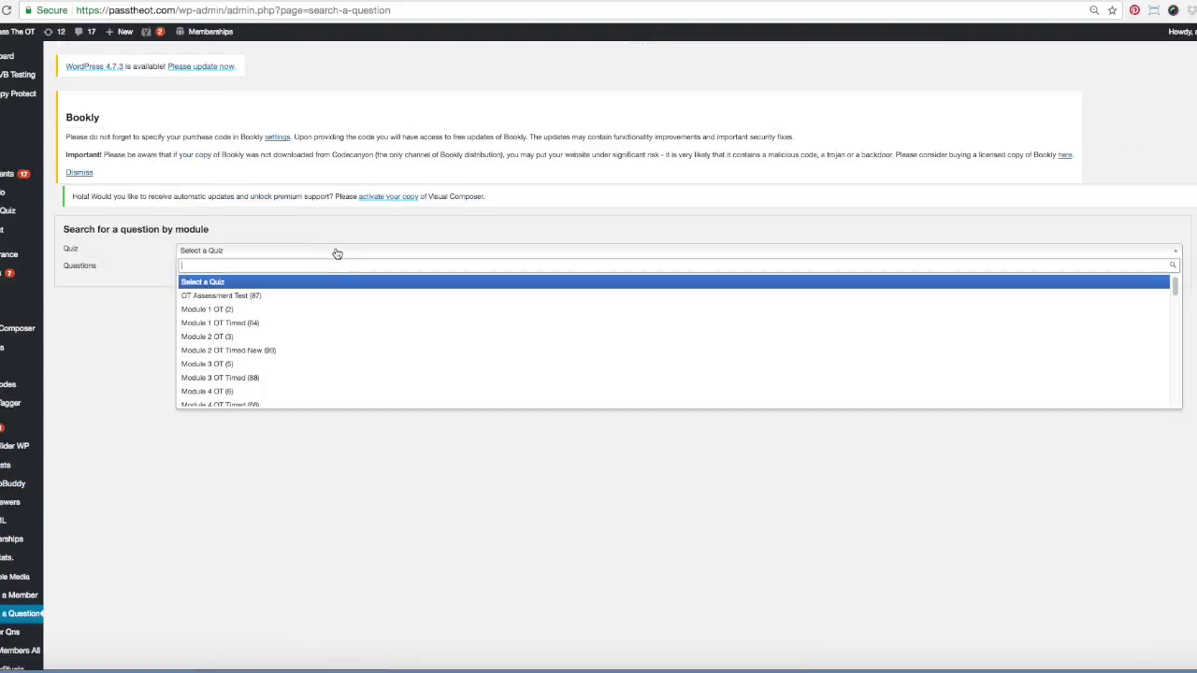
{"action": "left_click", "coordinate": [290, 311]}
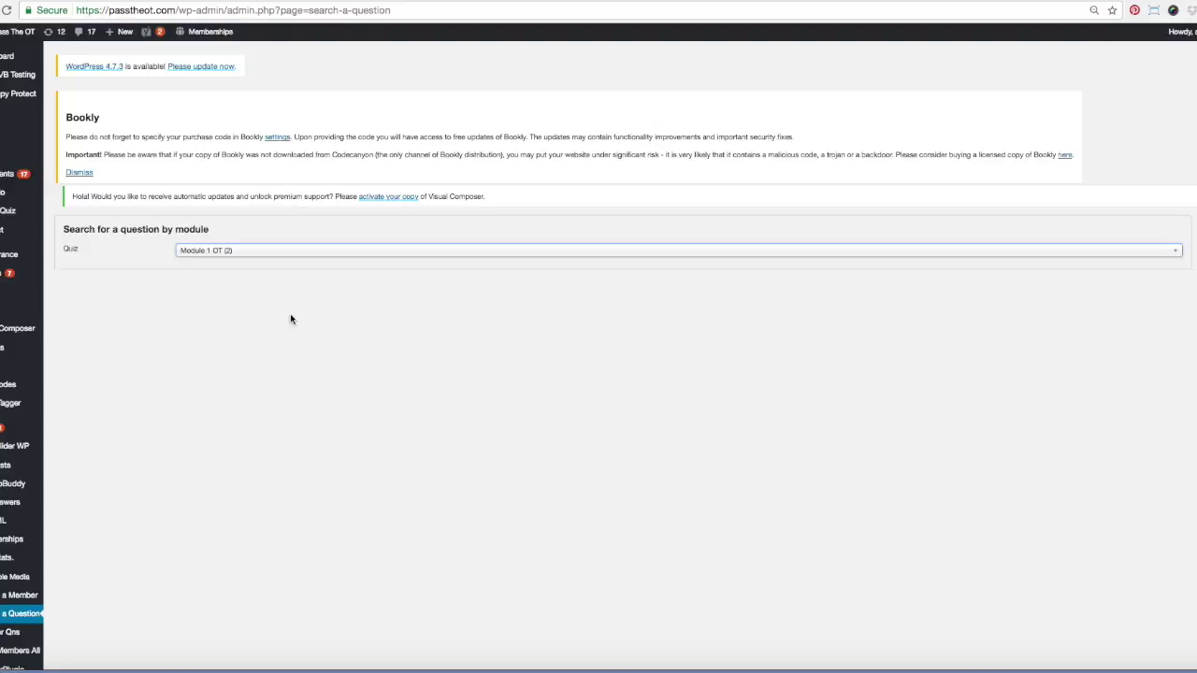
{"action": "left_click", "coordinate": [304, 269]}
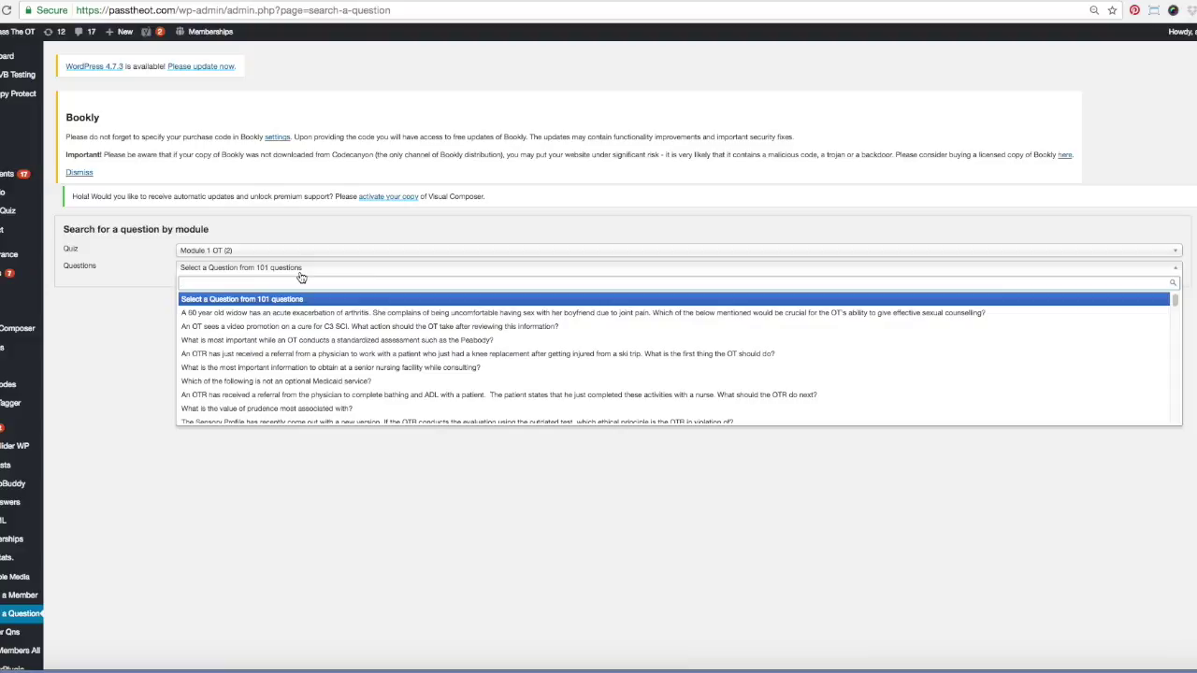
{"action": "type", "text": "An OTR"}
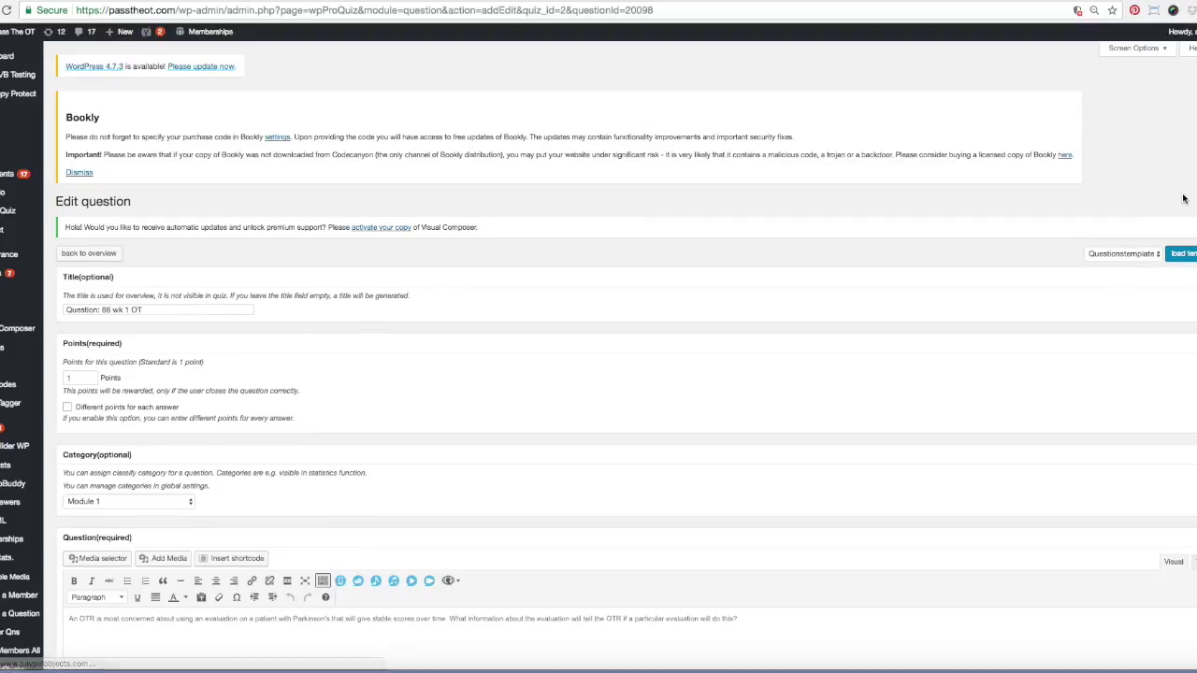
Review the Parkinson's question's Hint, Answer type and Answers, with 'The reliability of the test' correct
{"action": "scroll", "coordinate": [599, 355], "scroll_direction": "down", "scroll_amount": 2}
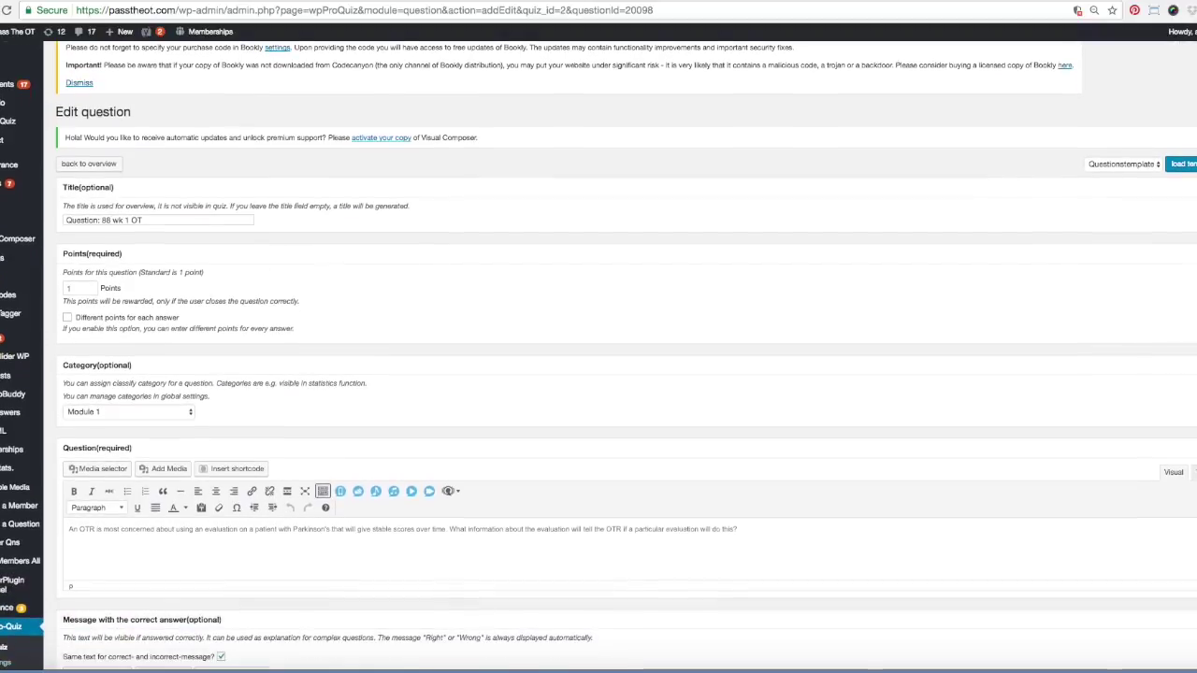
{"action": "scroll", "coordinate": [598, 356], "scroll_direction": "down", "scroll_amount": 1}
{"action": "scroll", "coordinate": [598, 355], "scroll_direction": "down", "scroll_amount": 3}
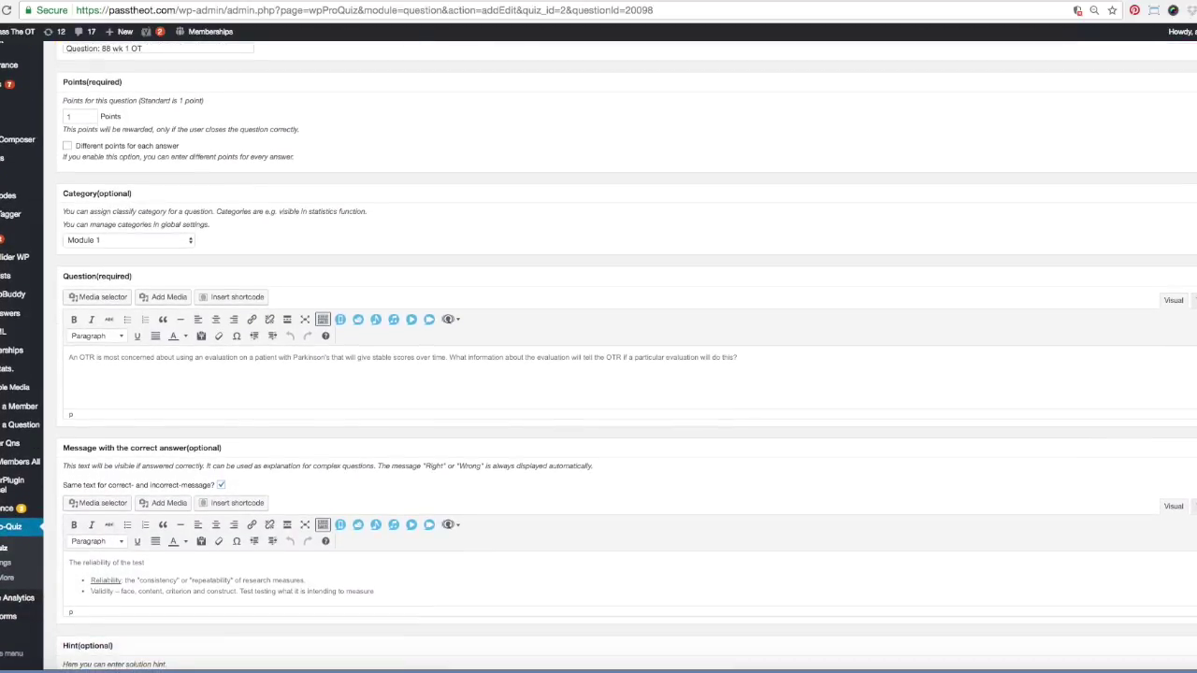
{"action": "scroll", "coordinate": [599, 356], "scroll_direction": "down", "scroll_amount": 4}
{"action": "scroll", "coordinate": [1180, 533], "scroll_direction": "down", "scroll_amount": 8}
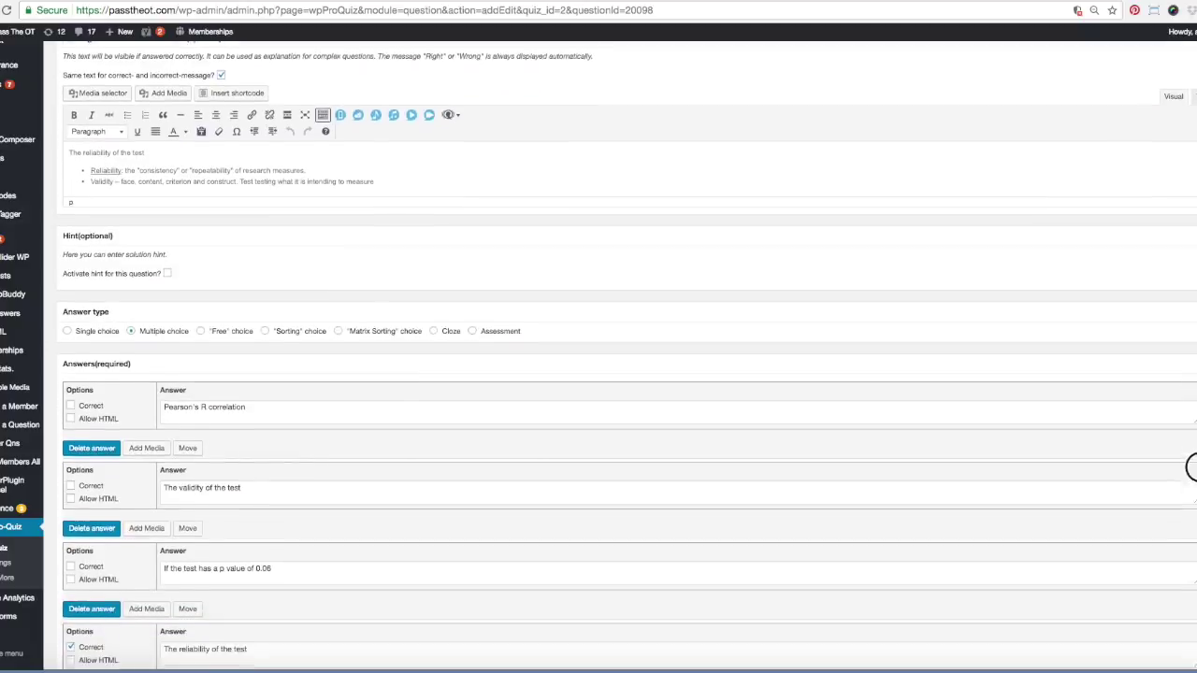
{"action": "scroll", "coordinate": [1180, 540], "scroll_direction": "up", "scroll_amount": 6}
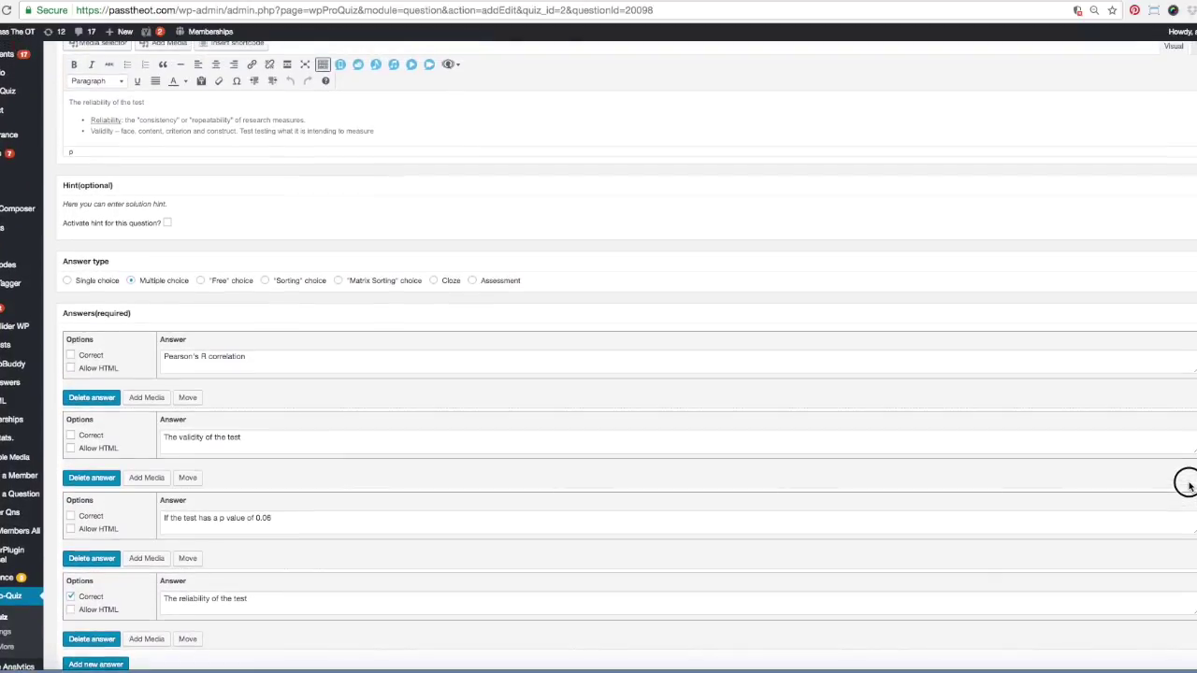
{"action": "scroll", "coordinate": [1194, 371], "scroll_direction": "up", "scroll_amount": 2}
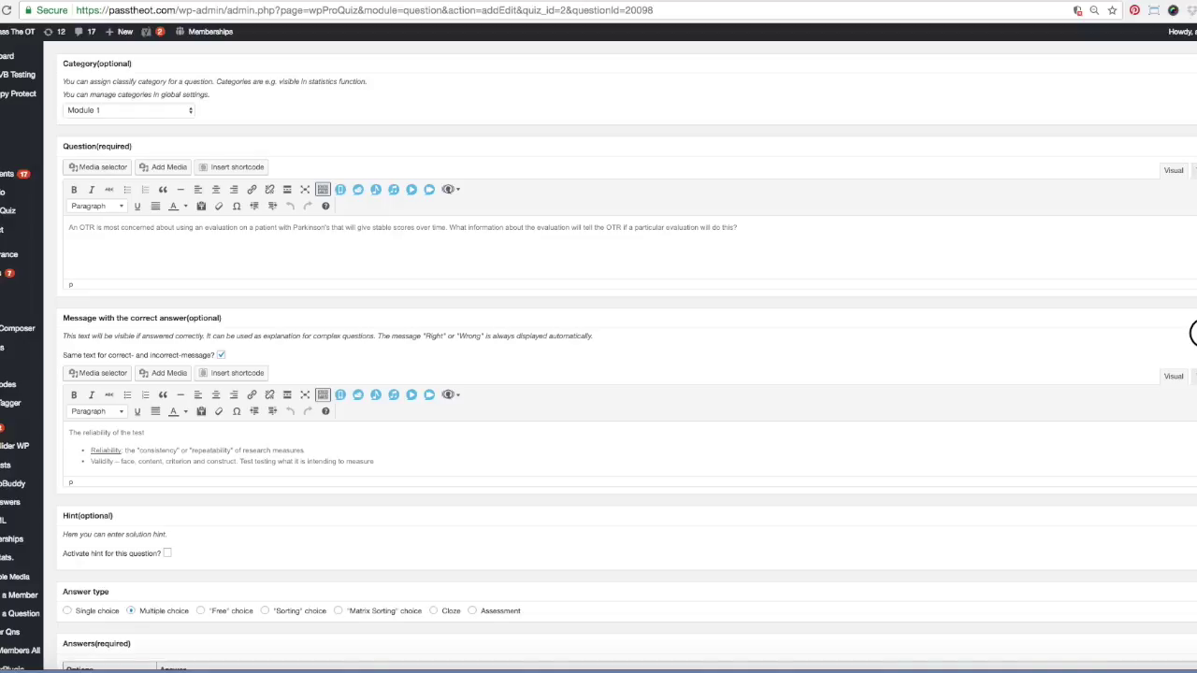
{"action": "scroll", "coordinate": [1193, 332], "scroll_direction": "up", "scroll_amount": 1}
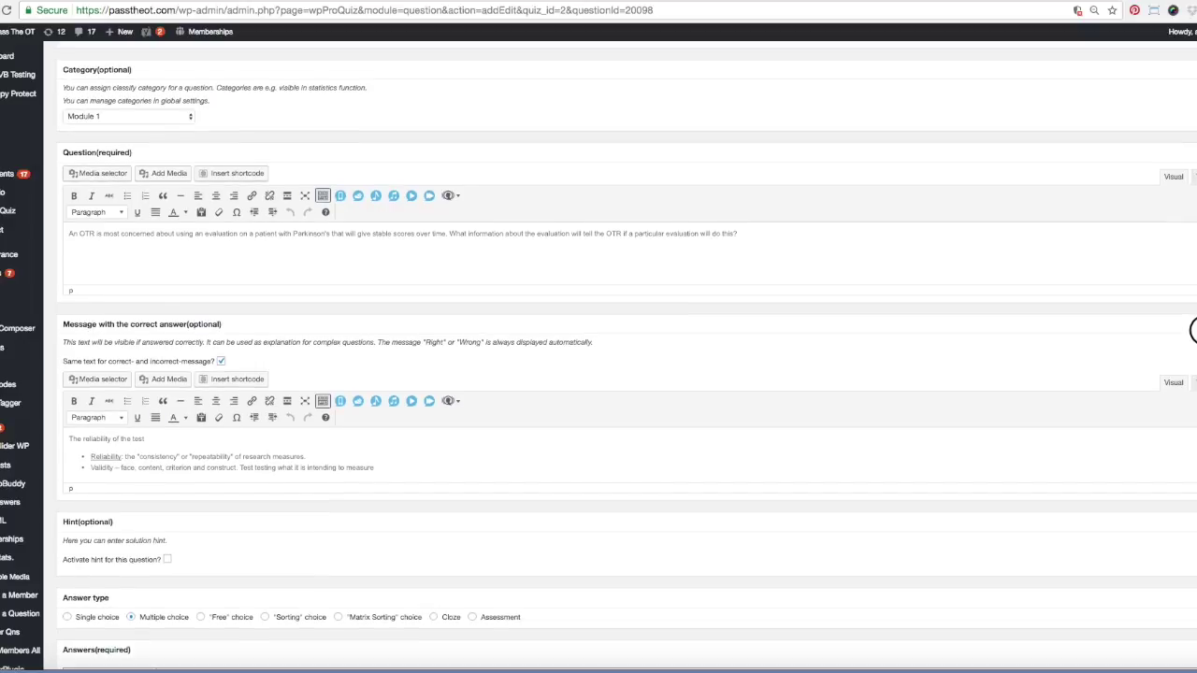
{"action": "scroll", "coordinate": [1193, 332], "scroll_direction": "down", "scroll_amount": 1}
{"action": "scroll", "coordinate": [1193, 335], "scroll_direction": "down", "scroll_amount": 2}
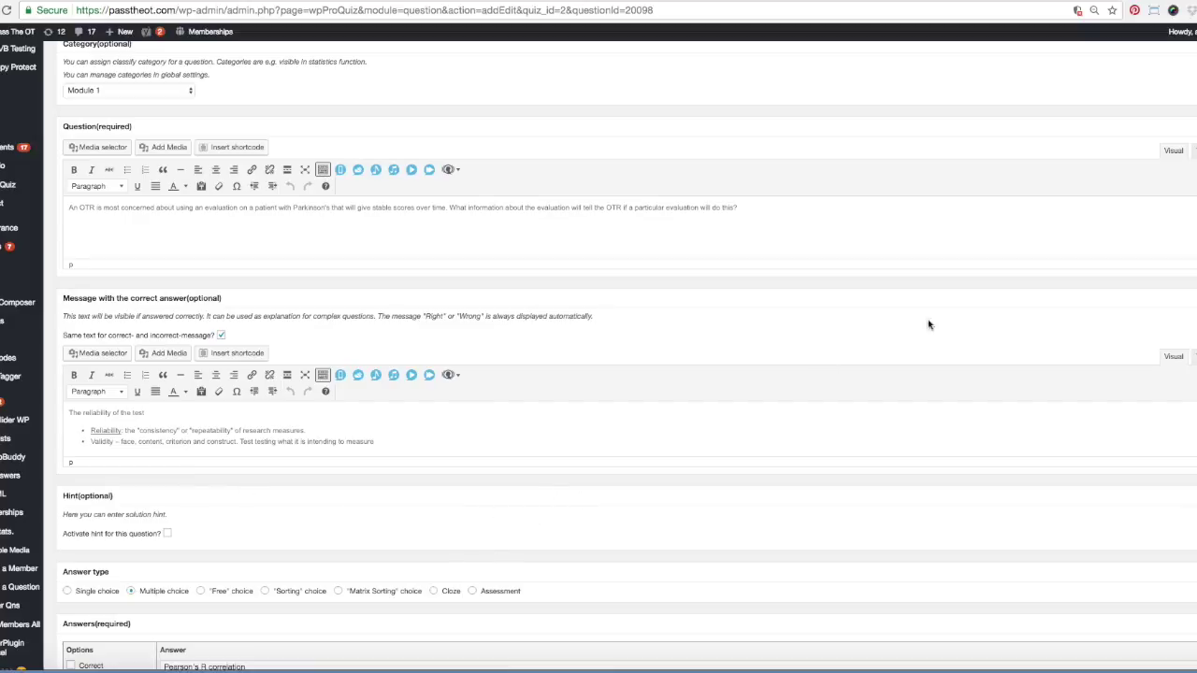
{"action": "scroll", "coordinate": [1192, 374], "scroll_direction": "down", "scroll_amount": 10}
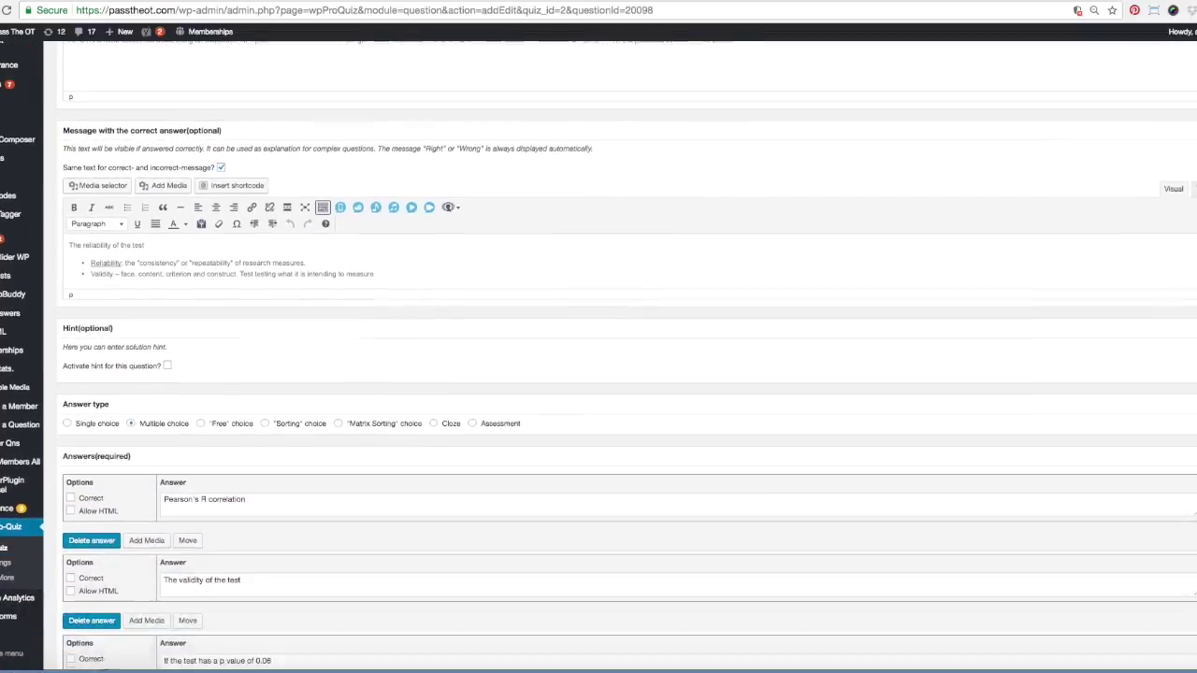
{"action": "scroll", "coordinate": [1192, 374], "scroll_direction": "down", "scroll_amount": 1}
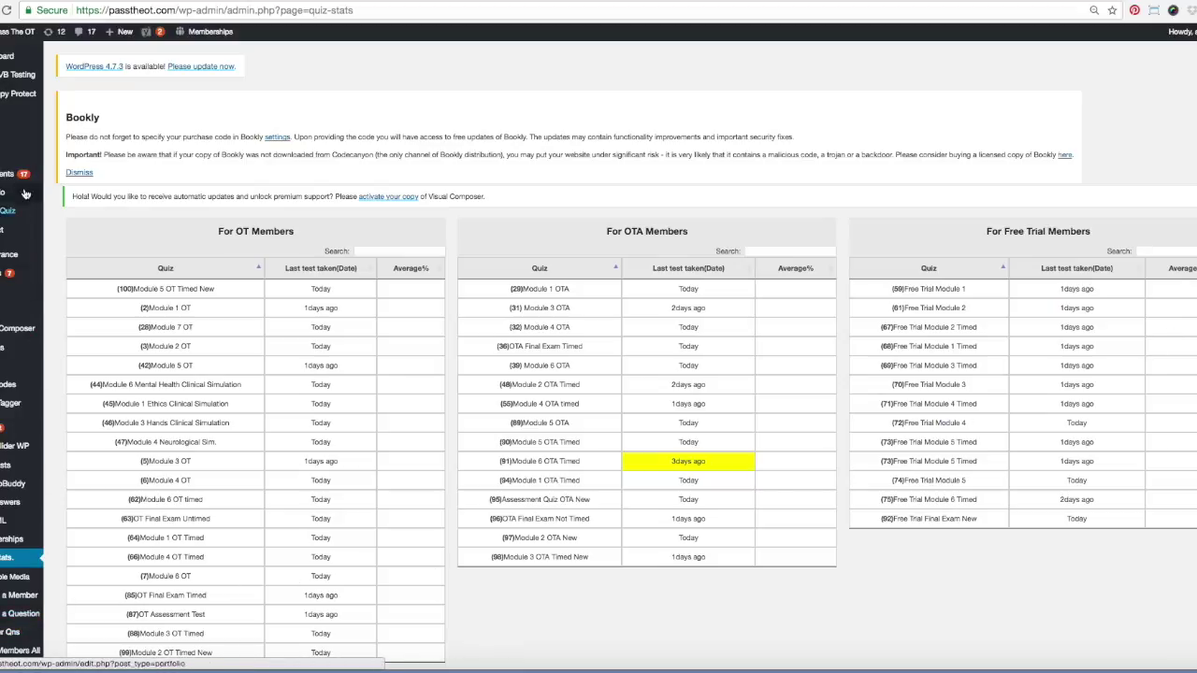
Go to the site's Scores page and add the tutor's e-mail address to the user list
{"action": "left_click", "coordinate": [13, 37]}
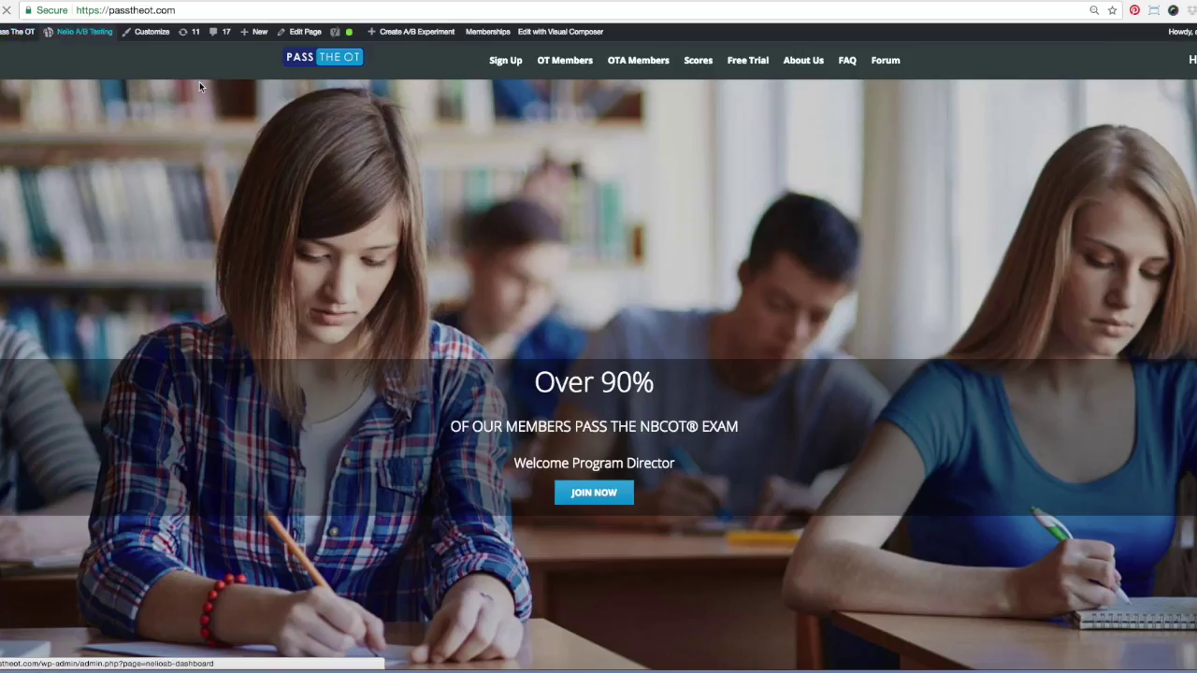
{"action": "left_click", "coordinate": [696, 62]}
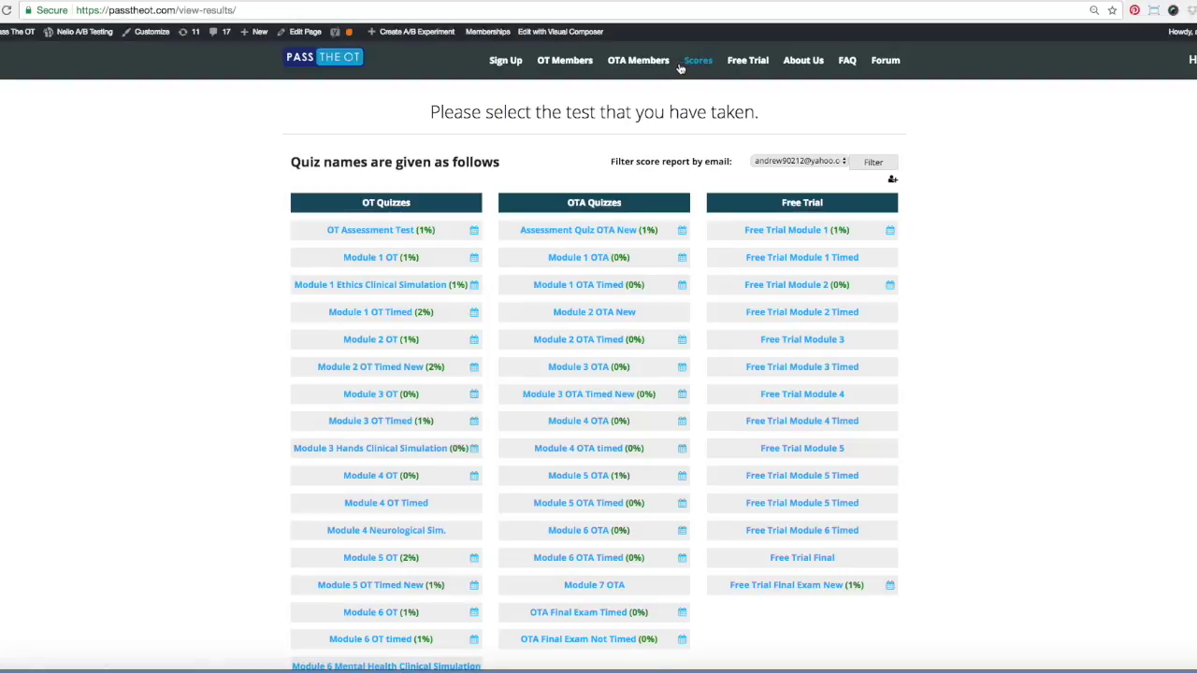
{"action": "left_click", "coordinate": [893, 180]}
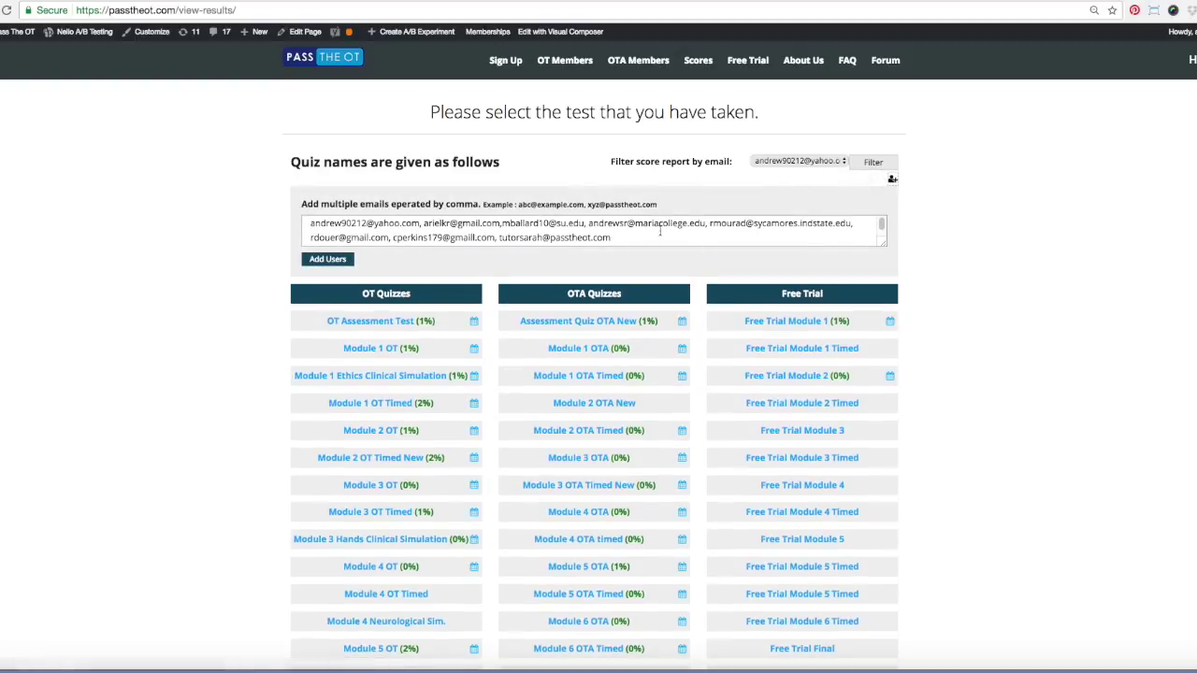
{"action": "left_click", "coordinate": [626, 235]}
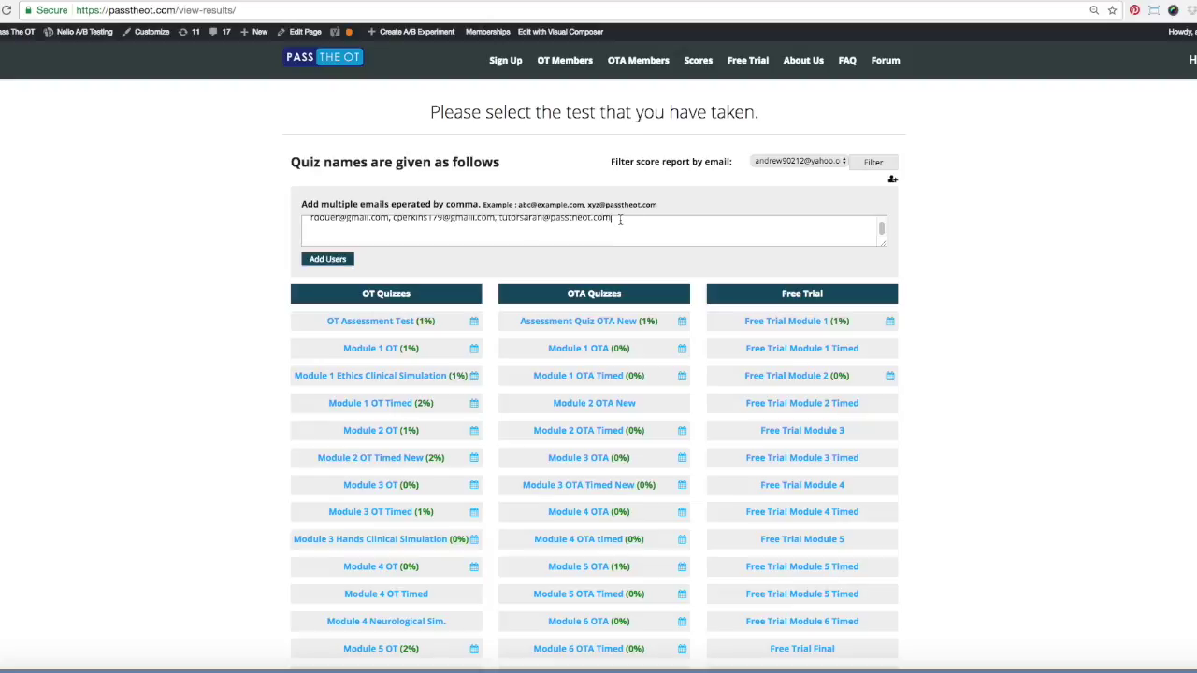
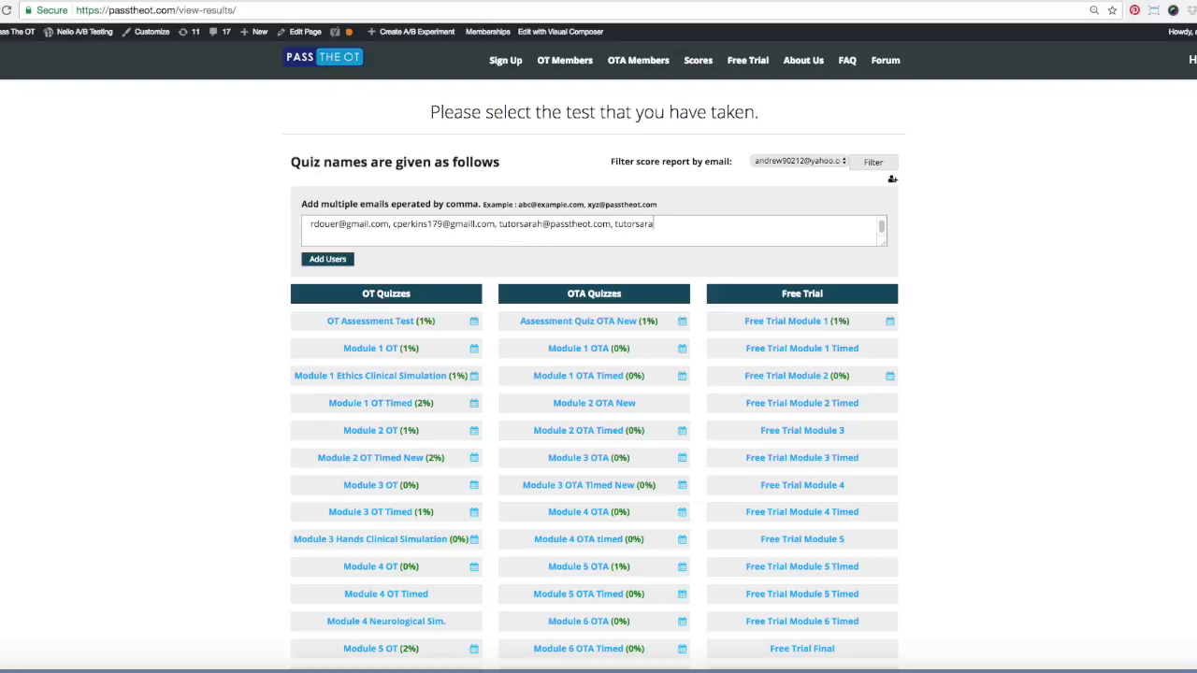
{"action": "left_click", "coordinate": [335, 260]}
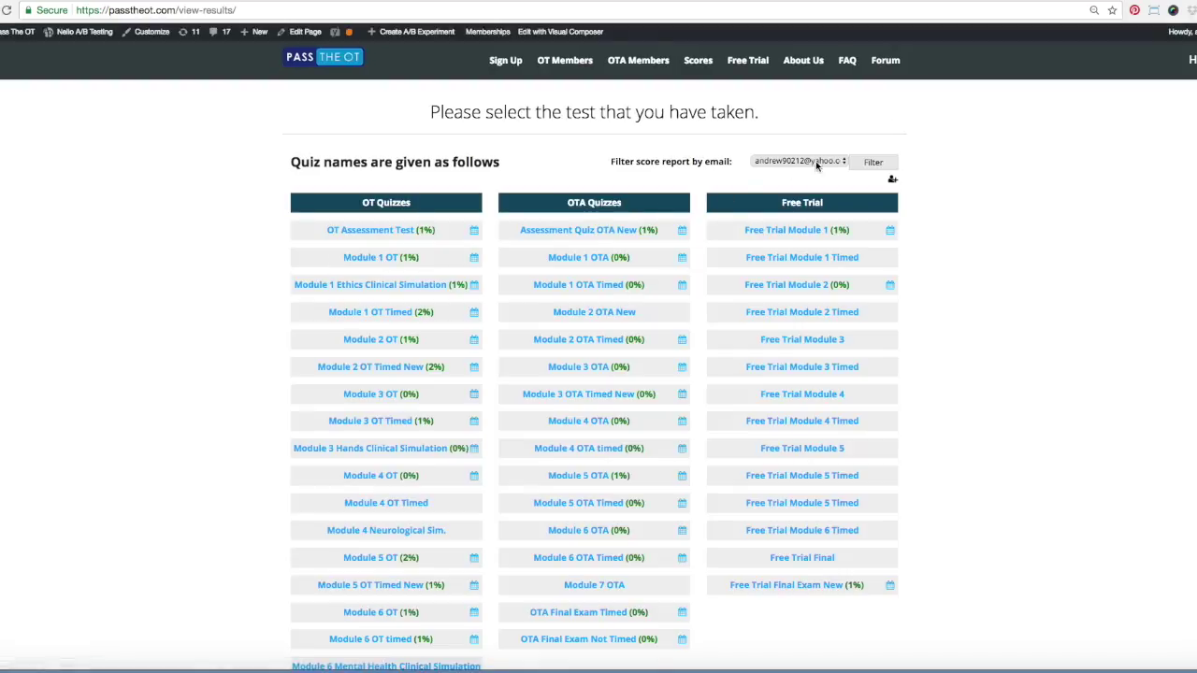
Filter the score report by the tutor's e-mail address
{"action": "left_click", "coordinate": [813, 162]}
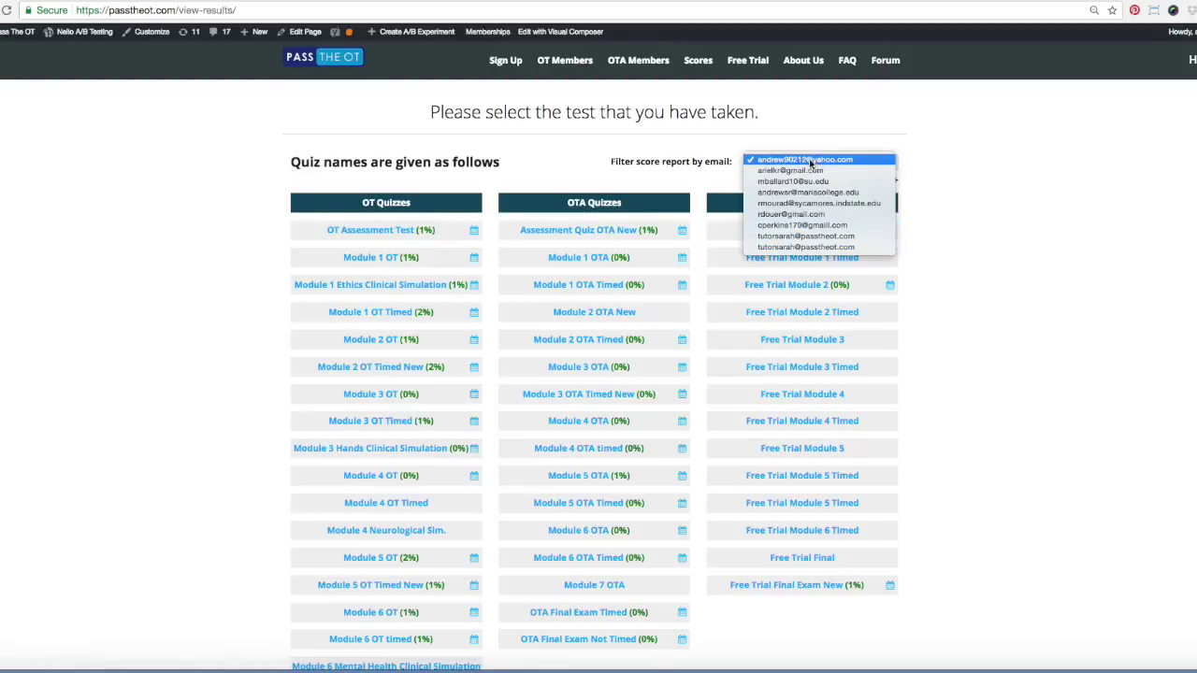
{"action": "left_click", "coordinate": [848, 247]}
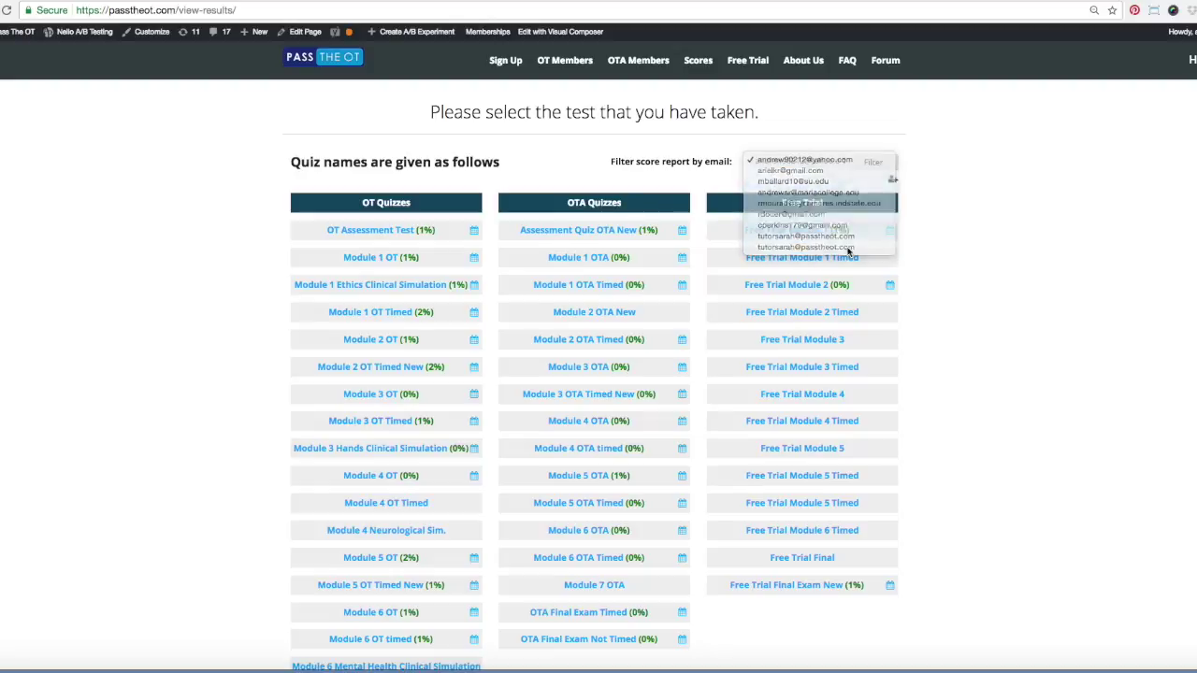
{"action": "left_click", "coordinate": [876, 166]}
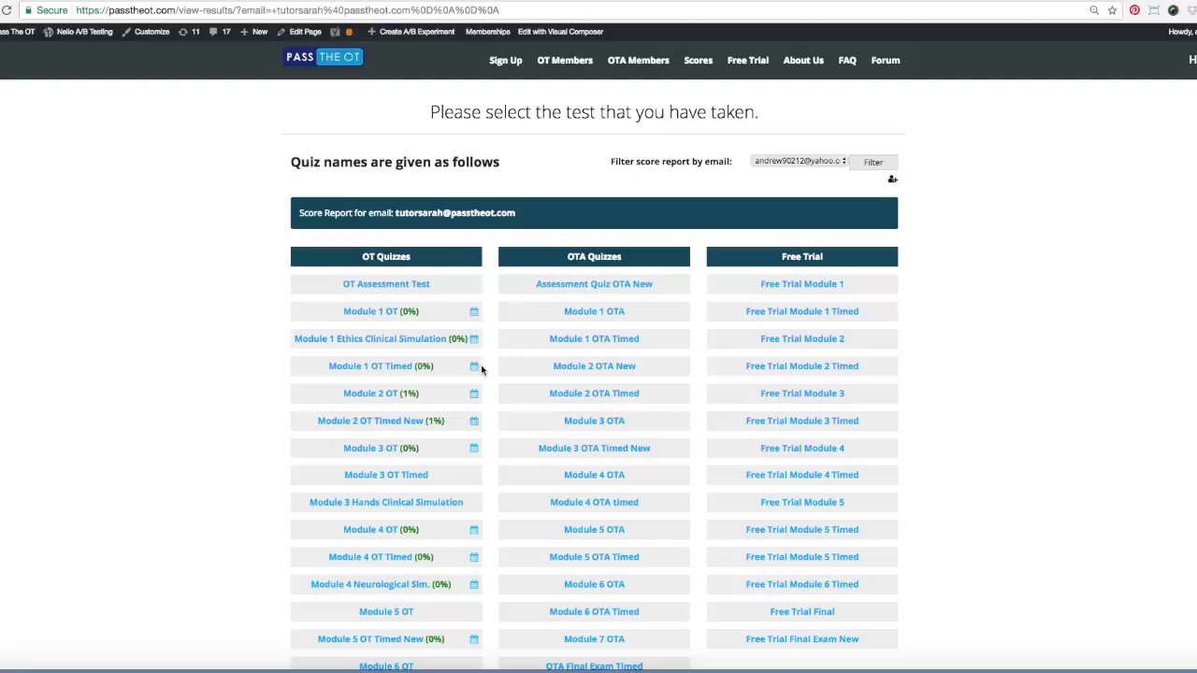
Open the Module 1 OT score details from the filtered report
{"action": "mouse_move", "coordinate": [476, 315]}
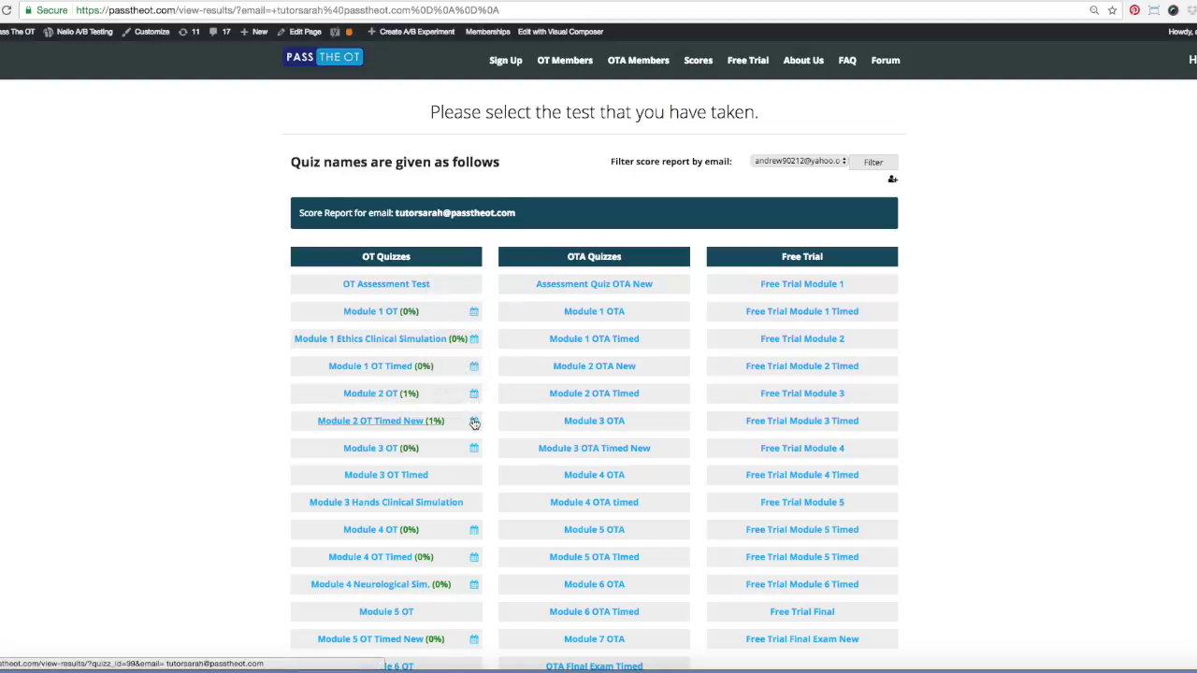
{"action": "mouse_move", "coordinate": [473, 450]}
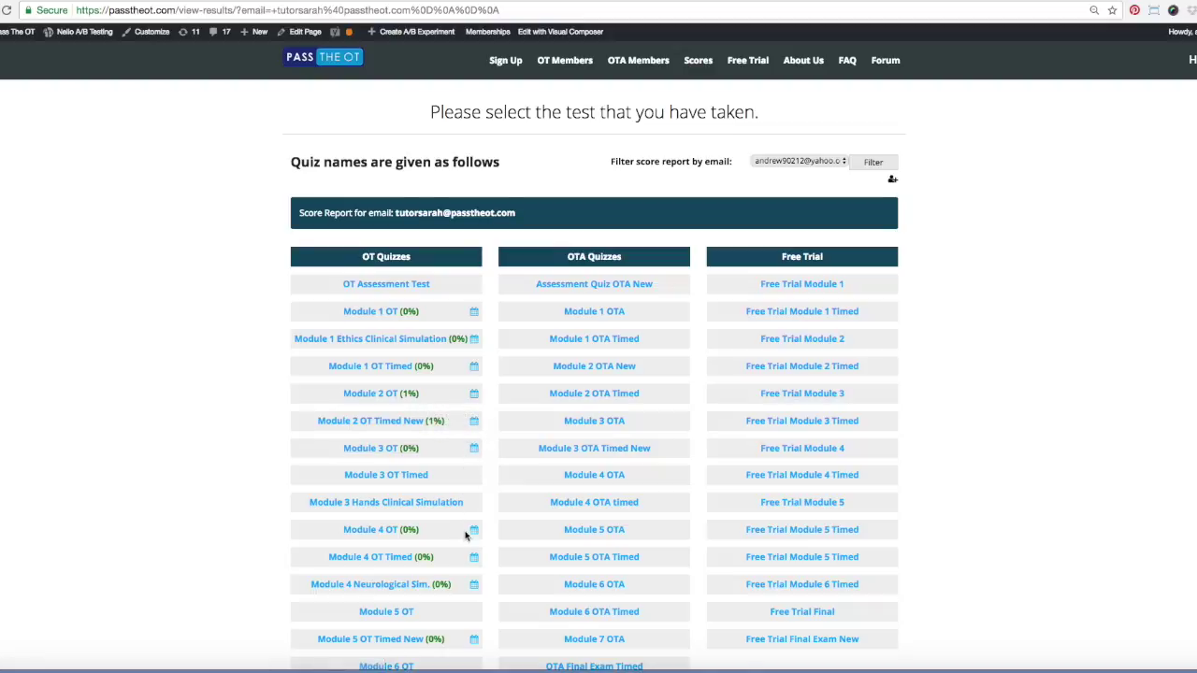
{"action": "left_click", "coordinate": [369, 318]}
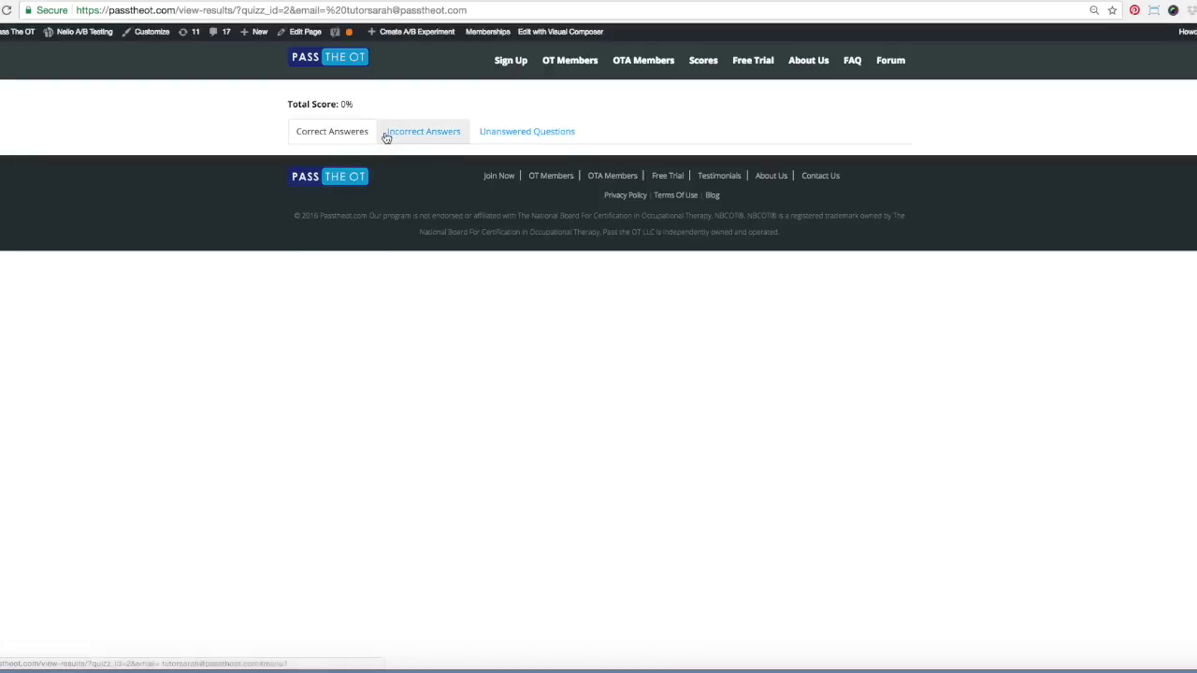
Review the Module 1 OT results' Incorrect Answers, Unanswered Questions and Correct Answers tabs
{"action": "left_click", "coordinate": [428, 133]}
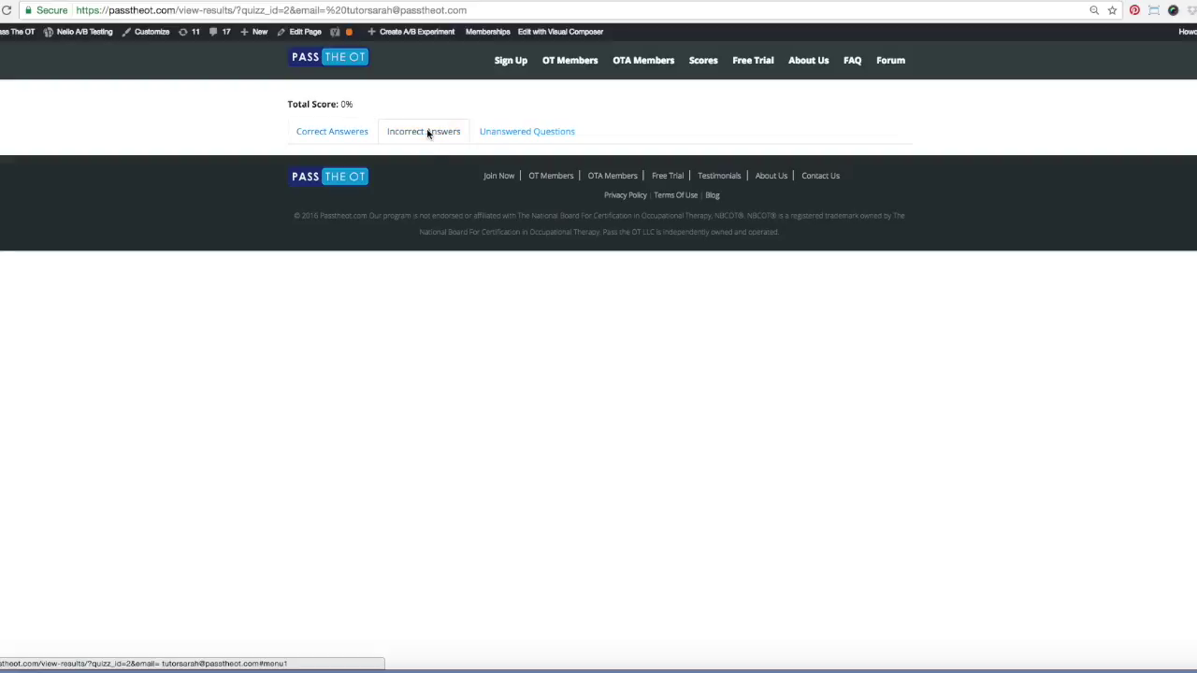
{"action": "left_click", "coordinate": [497, 131]}
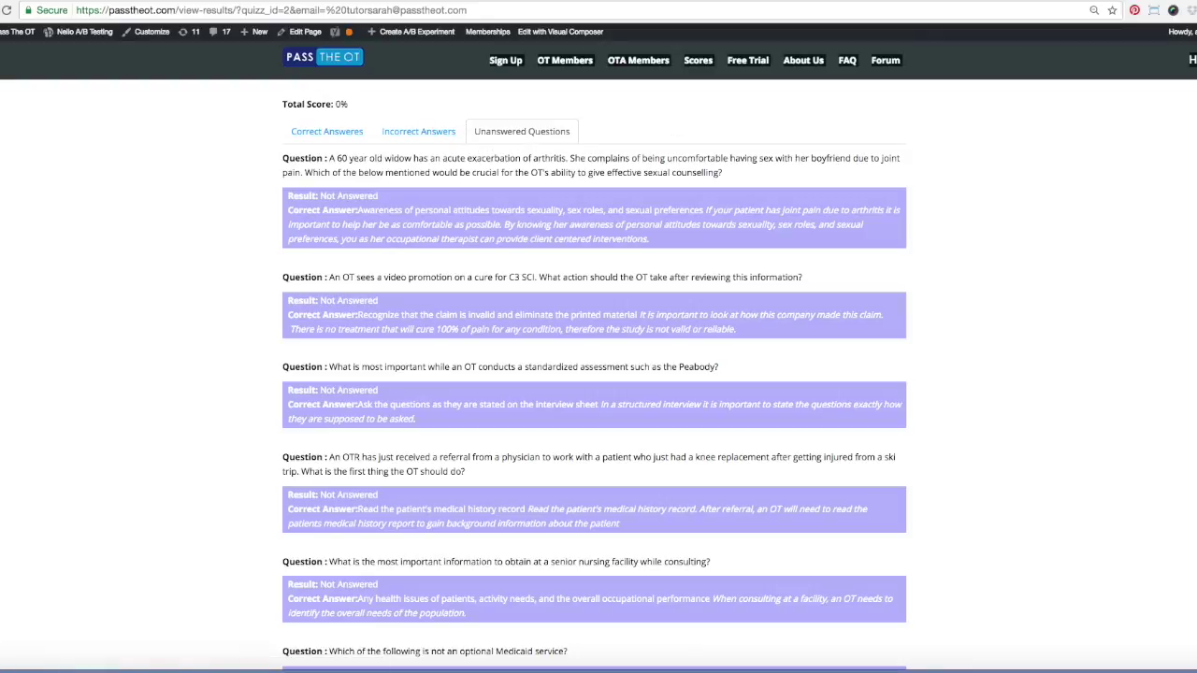
{"action": "scroll", "coordinate": [598, 375], "scroll_direction": "down", "scroll_amount": 2}
{"action": "scroll", "coordinate": [595, 355], "scroll_direction": "up", "scroll_amount": 2}
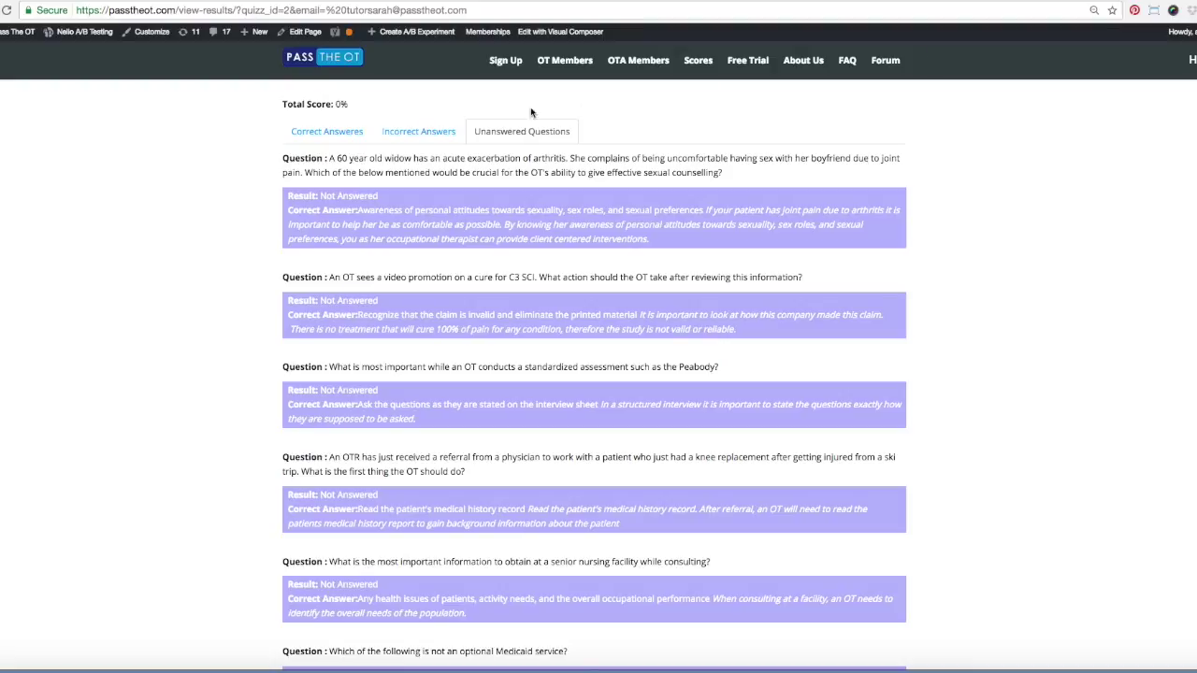
{"action": "left_click", "coordinate": [422, 131]}
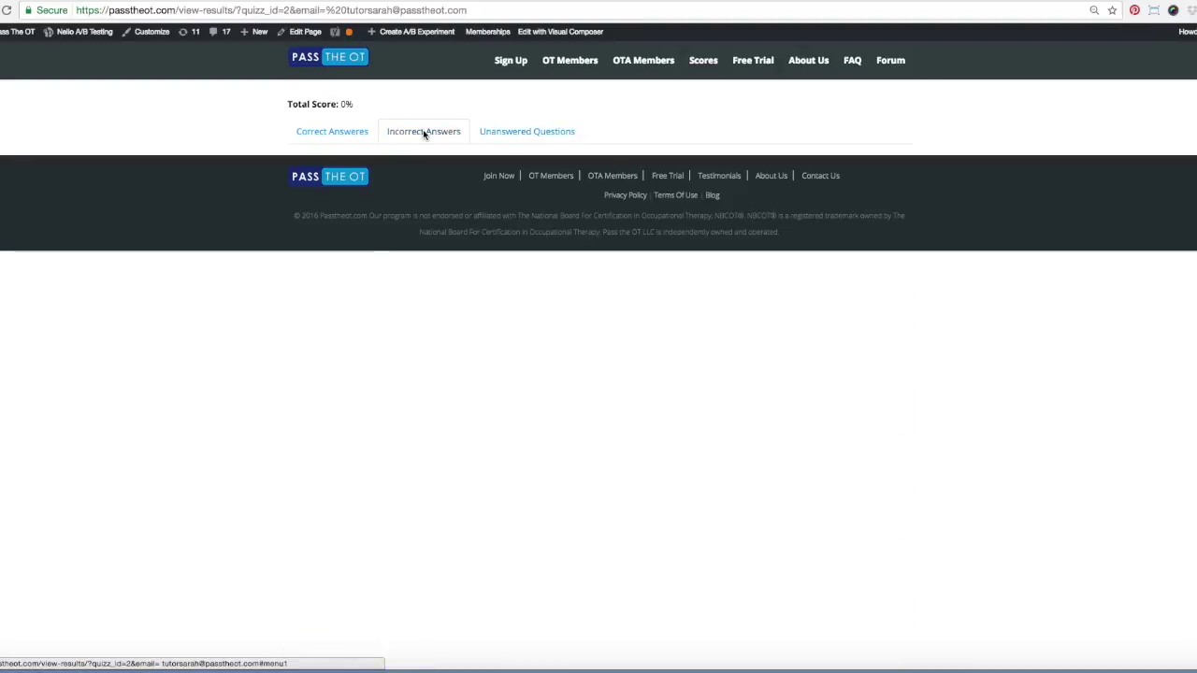
{"action": "left_click", "coordinate": [342, 141]}
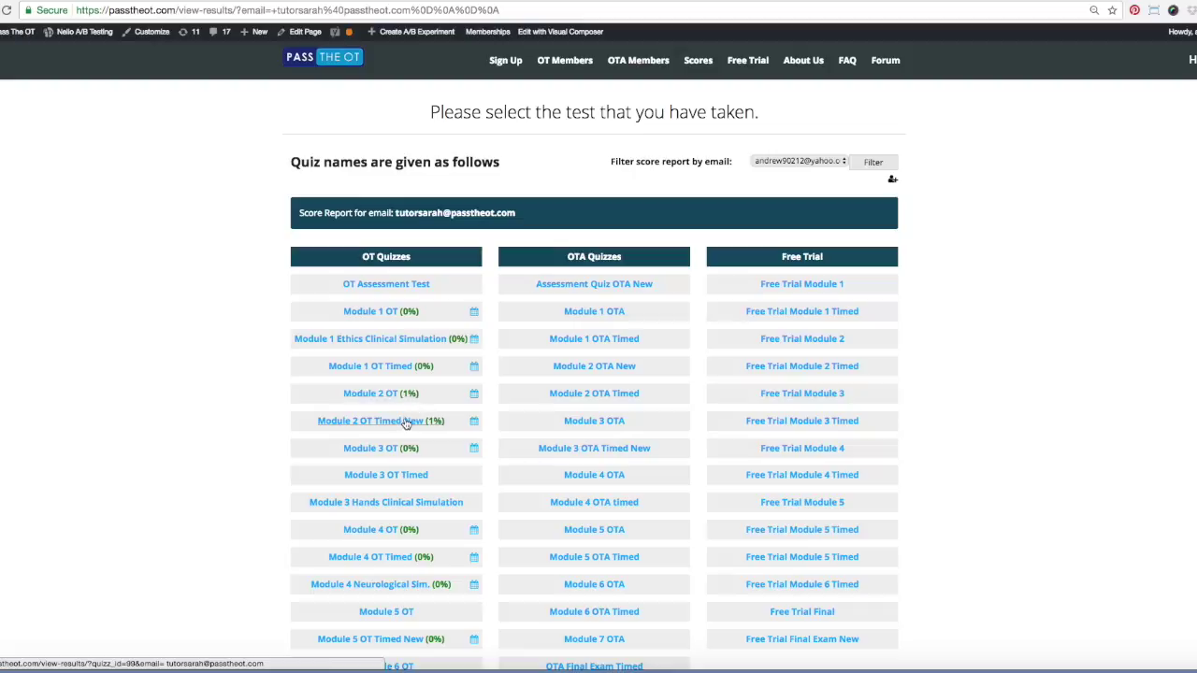
Open Module 2 OT Timed New results and list its unanswered questions with correct answers
{"action": "left_click", "coordinate": [404, 425]}
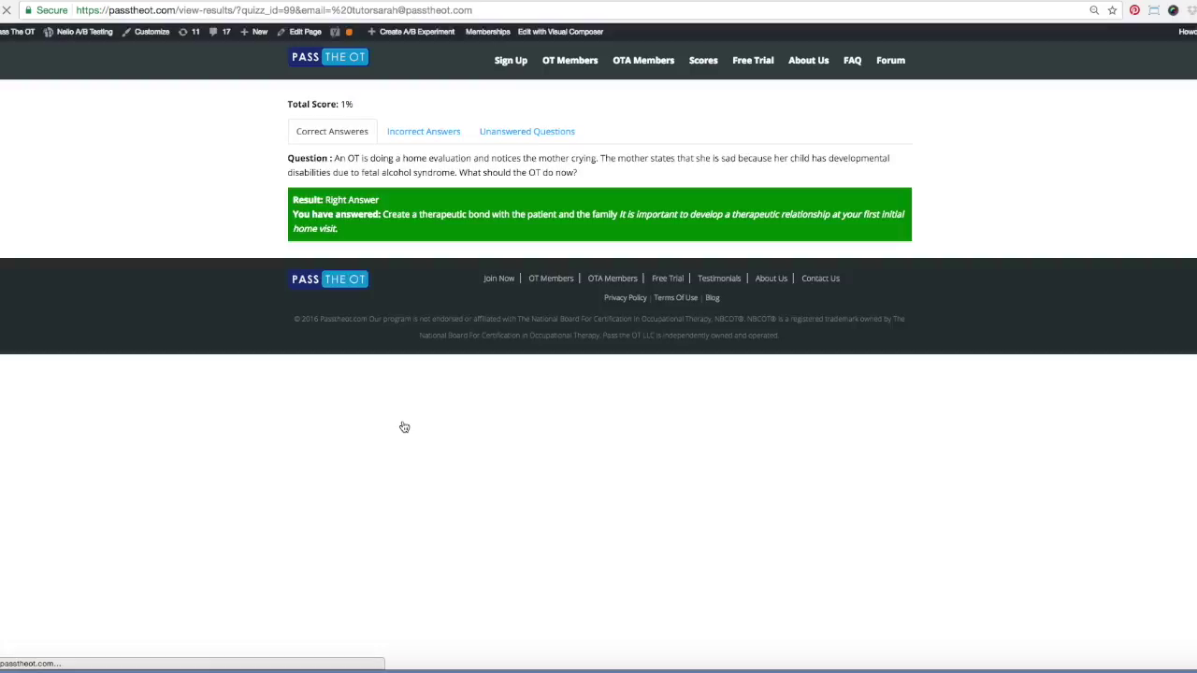
{"action": "left_click", "coordinate": [423, 133]}
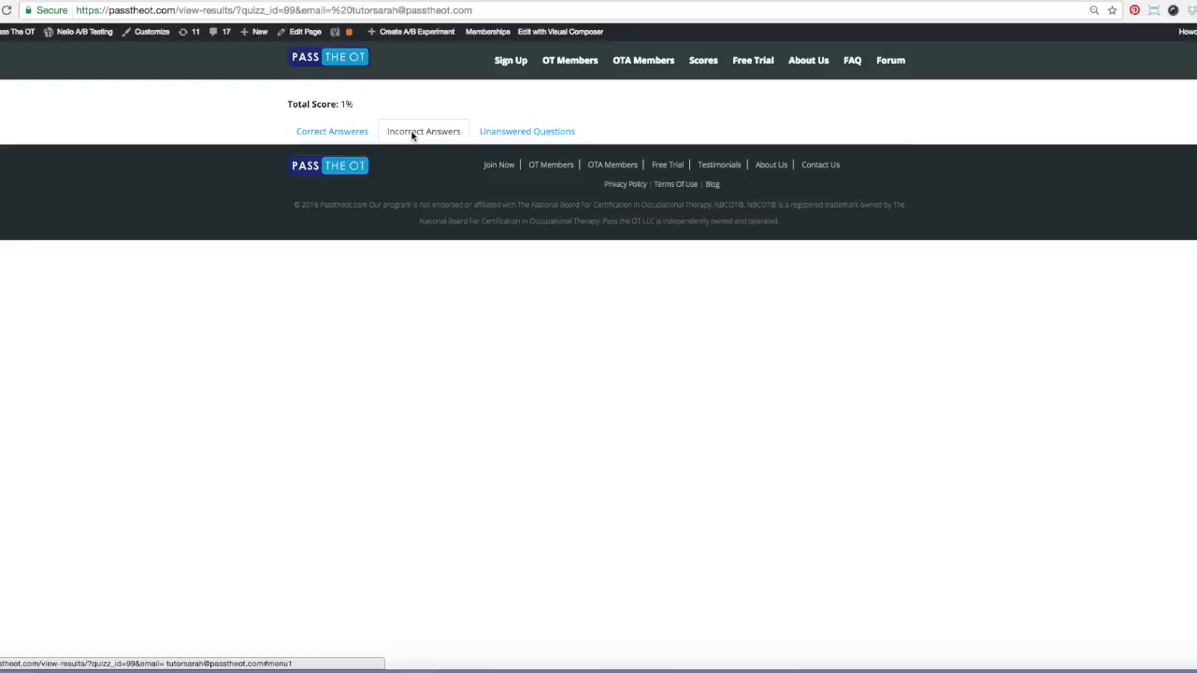
{"action": "left_click", "coordinate": [451, 133]}
{"action": "left_click", "coordinate": [490, 134]}
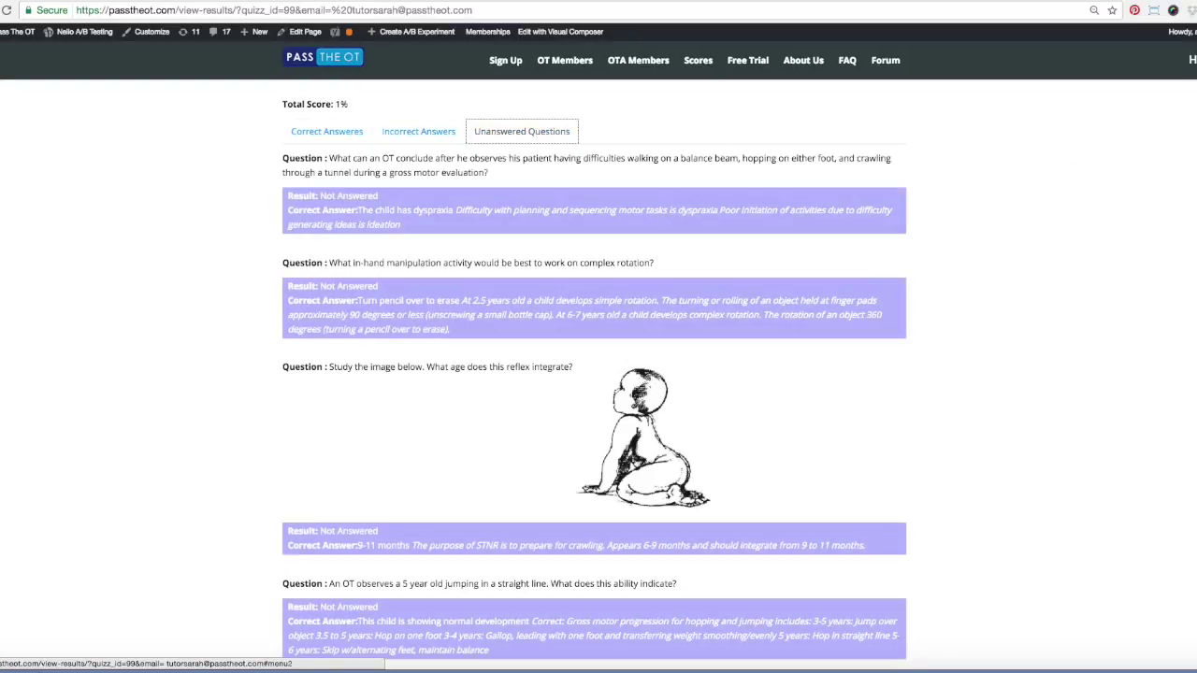